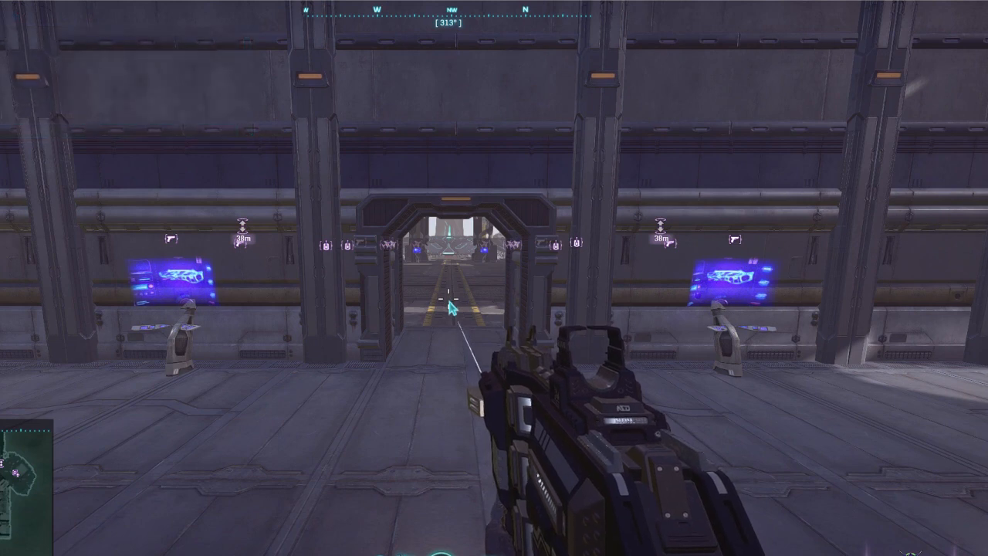
- Start recording Display 1 in AMD Software and start a video recording in the GeForce overlay
{"action": "key", "text": "alt+r"}
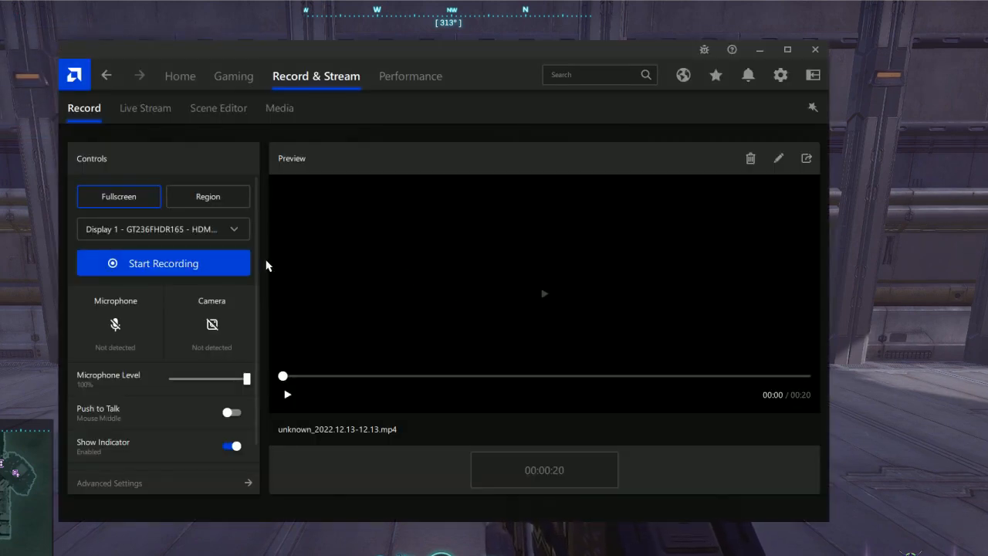
{"action": "left_click", "coordinate": [229, 270]}
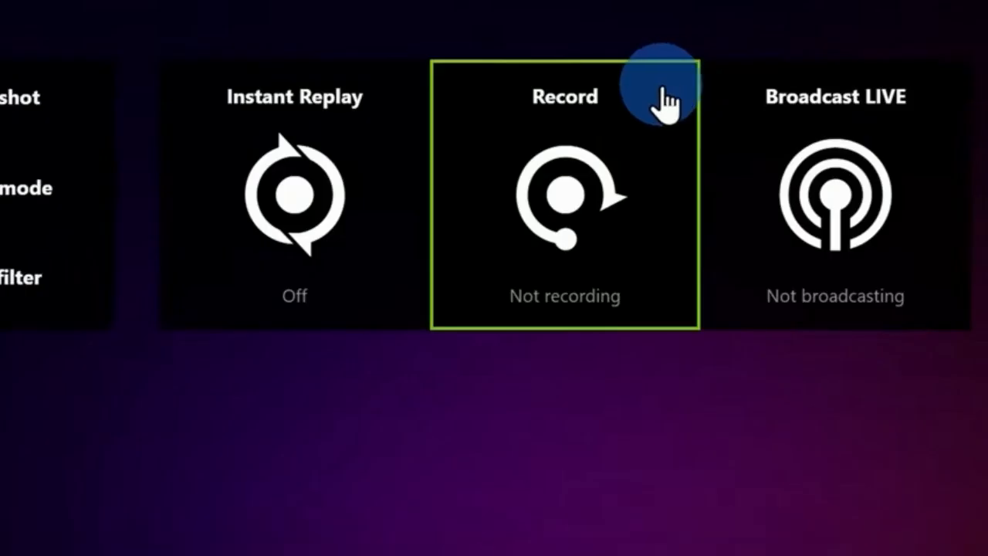
{"action": "left_click", "coordinate": [663, 112]}
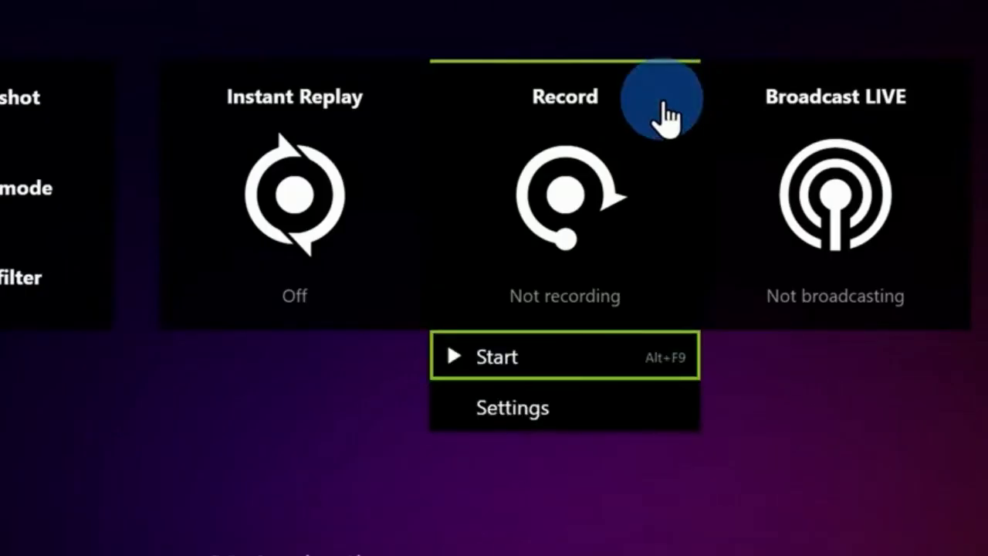
{"action": "left_click", "coordinate": [486, 372]}
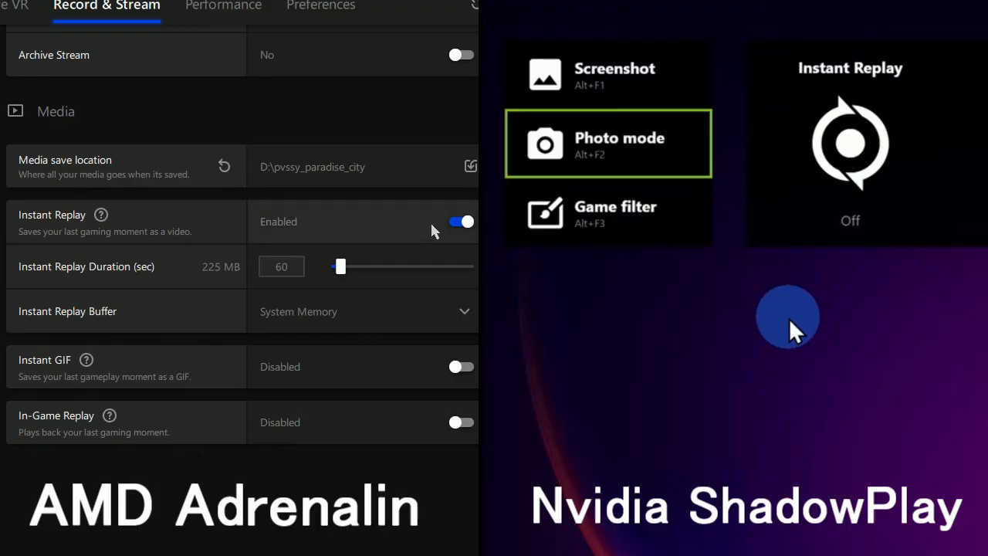
{"action": "left_click", "coordinate": [863, 154]}
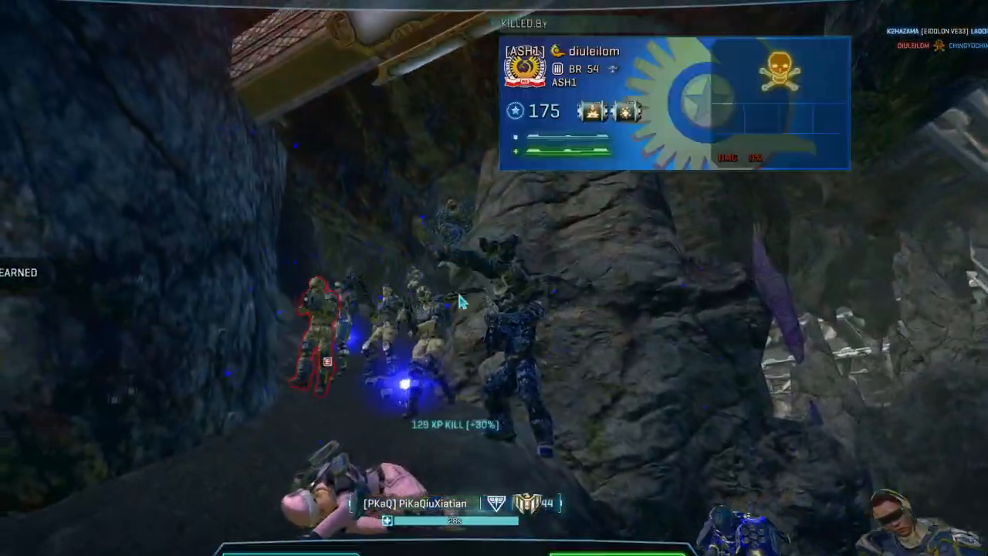
{"action": "key", "text": "ctrl+shift+s"}
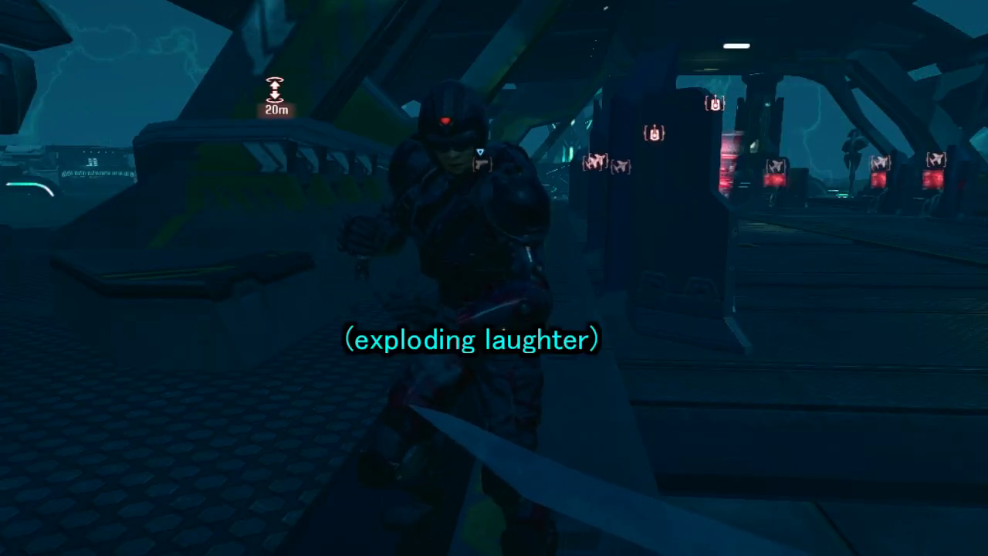
- Switch to AMD Software, open the live stream controls and bring up the choice of streaming services
{"action": "left_click", "coordinate": [366, 65]}
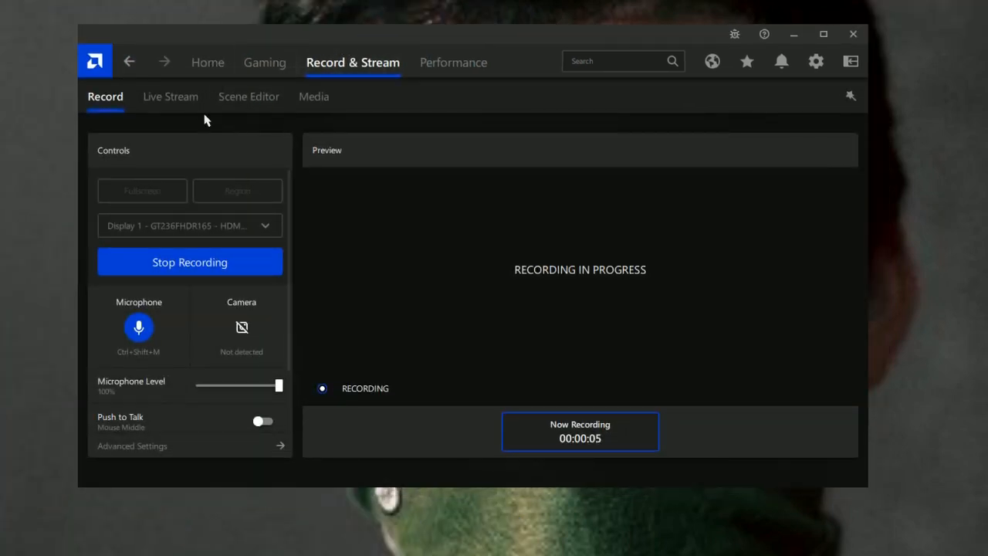
{"action": "left_click", "coordinate": [203, 109]}
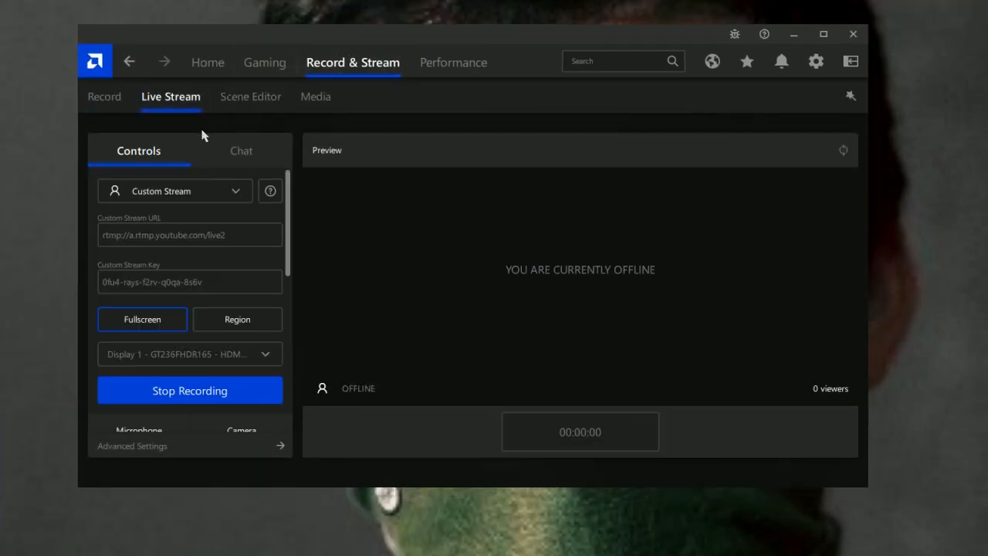
{"action": "left_click", "coordinate": [247, 192]}
{"action": "left_click", "coordinate": [146, 316]}
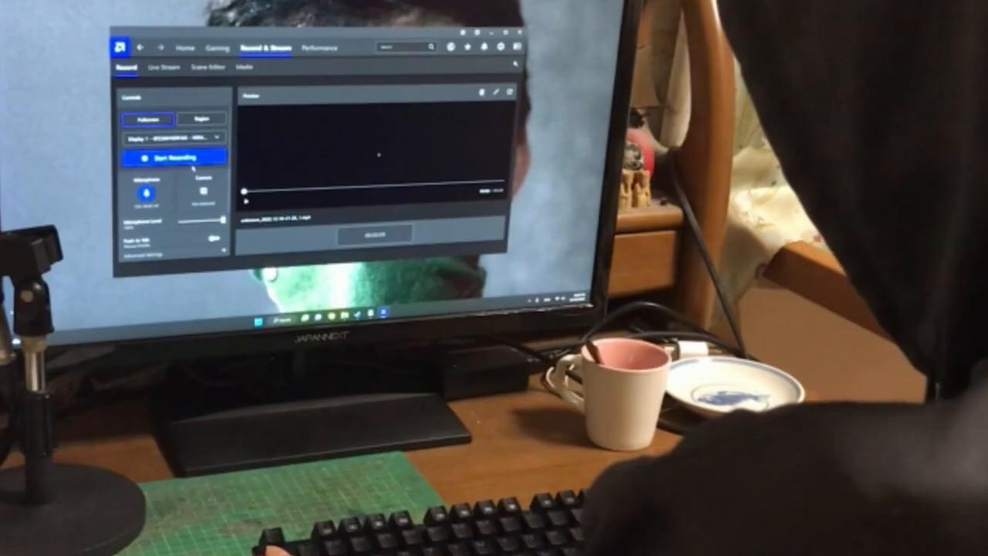
- Start a new fullscreen recording in AMD Software
{"action": "left_click", "coordinate": [182, 161]}
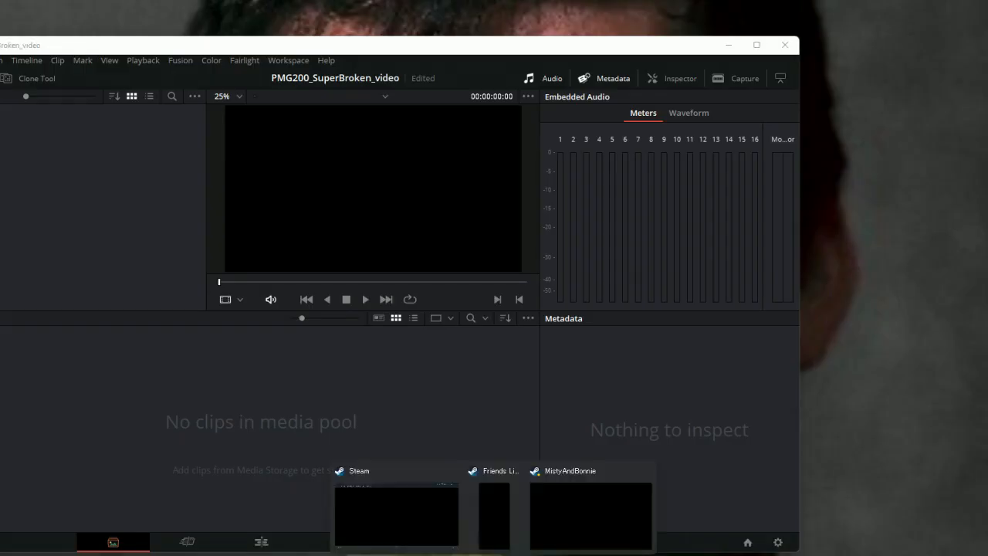
- Import all video clips from the MakeVideo folder into the DaVinci Resolve media pool
{"action": "left_click", "coordinate": [467, 535]}
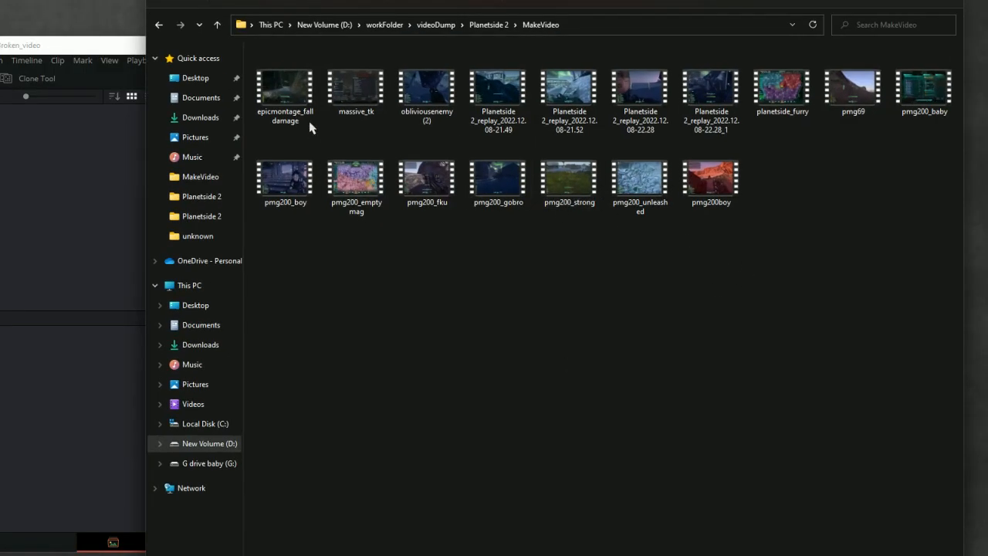
{"action": "left_click_drag", "start_coordinate": [936, 210], "coordinate": [293, 84]}
{"action": "left_click_drag", "start_coordinate": [290, 85], "coordinate": [75, 166]}
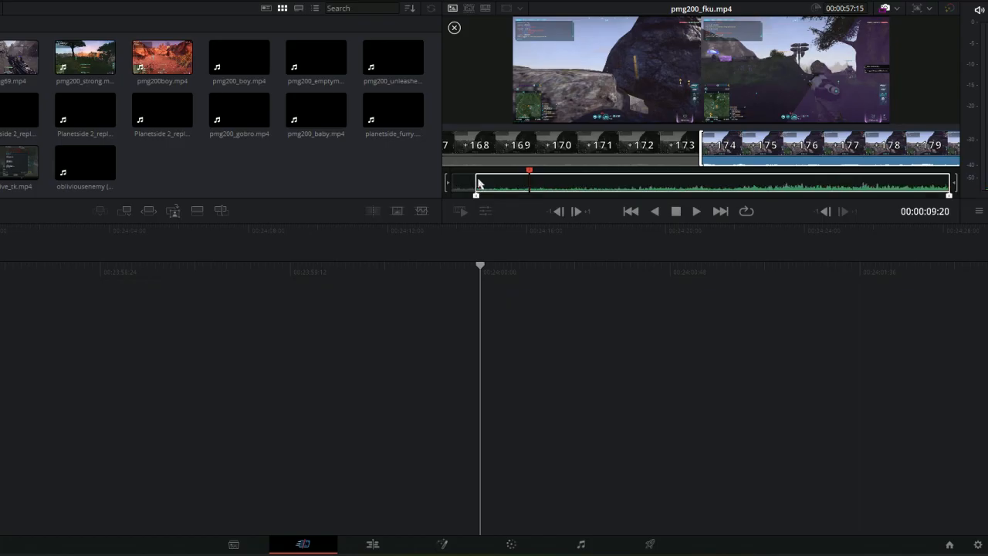
- Set the in and out points of pmg200_fku.mp4 so only its middle section is used, and preview the footage
{"action": "left_click_drag", "start_coordinate": [474, 186], "coordinate": [683, 193]}
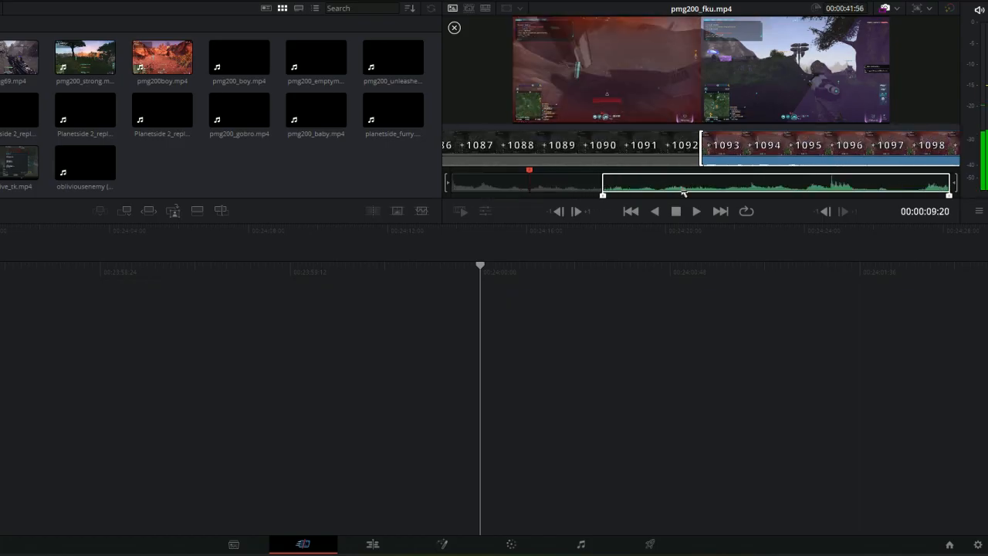
{"action": "left_click_drag", "start_coordinate": [952, 183], "coordinate": [763, 189]}
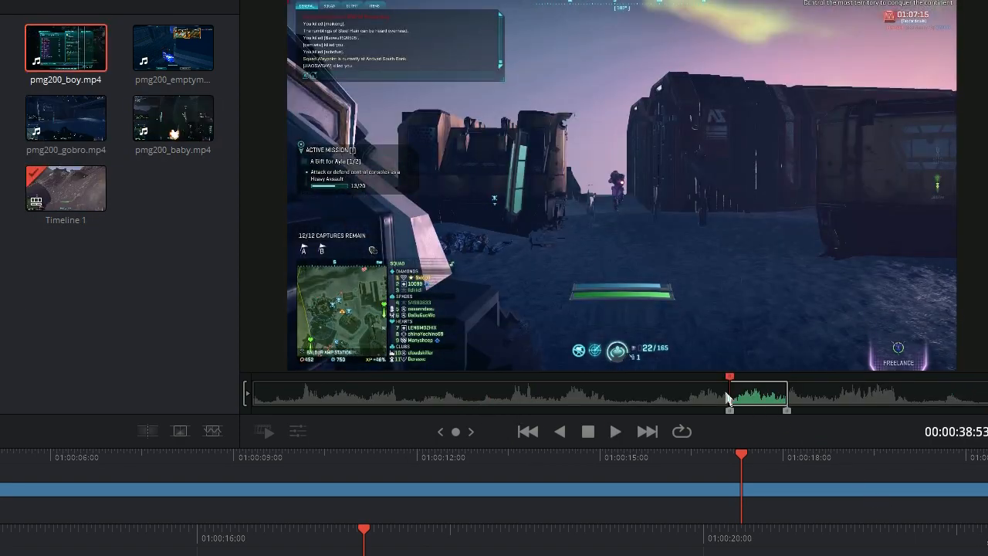
{"action": "key", "text": "space"}
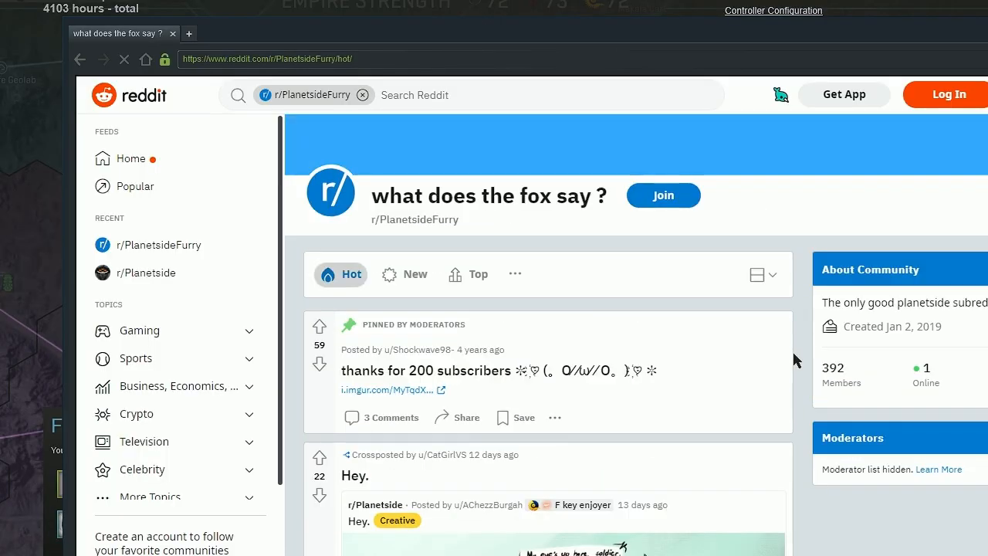
{"action": "scroll", "coordinate": [791, 359], "scroll_direction": "down", "scroll_amount": 1}
{"action": "scroll", "coordinate": [788, 371], "scroll_direction": "up", "scroll_amount": 1}
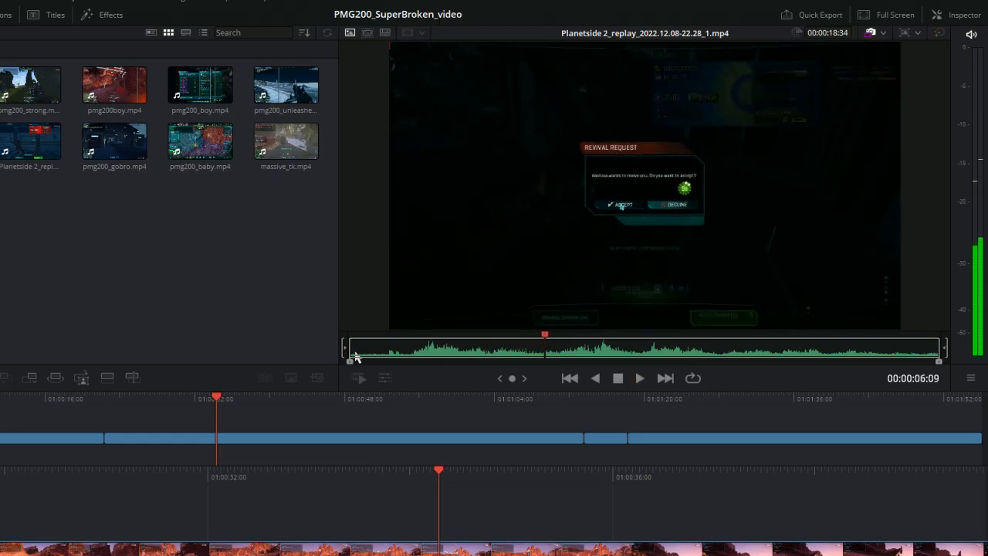
- Preview Planetside 2_replay_2022.12.08-22.28_1.mp4 and set its in and out points around the wanted action
{"action": "left_click_drag", "start_coordinate": [350, 360], "coordinate": [400, 361]}
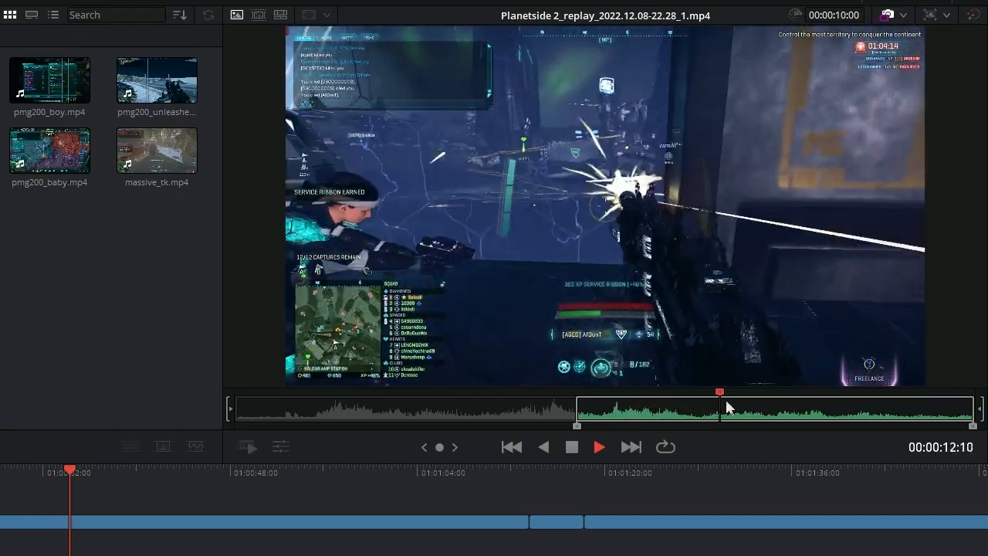
{"action": "left_click", "coordinate": [727, 403]}
{"action": "left_click_drag", "start_coordinate": [979, 411], "coordinate": [951, 417]}
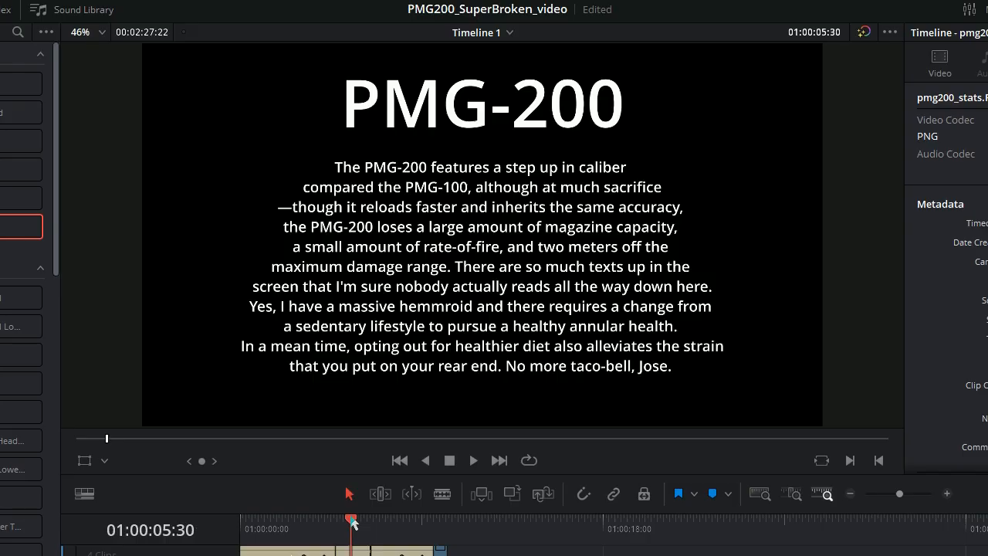
- Examine the Total Kills graph sequence at the start of the timeline and the gameplay clips that follow it
{"action": "left_click_drag", "start_coordinate": [352, 515], "coordinate": [443, 517]}
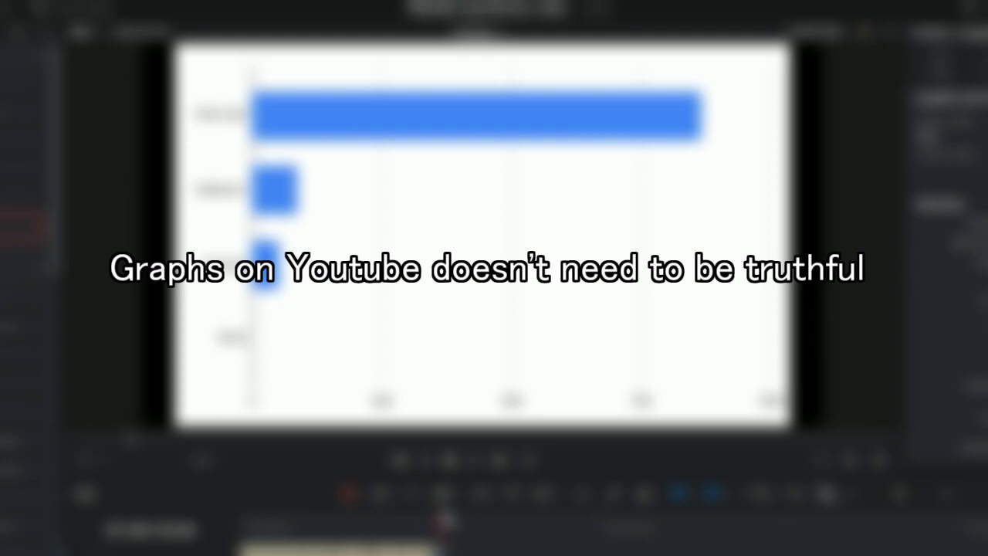
{"action": "left_click_drag", "start_coordinate": [445, 519], "coordinate": [450, 518]}
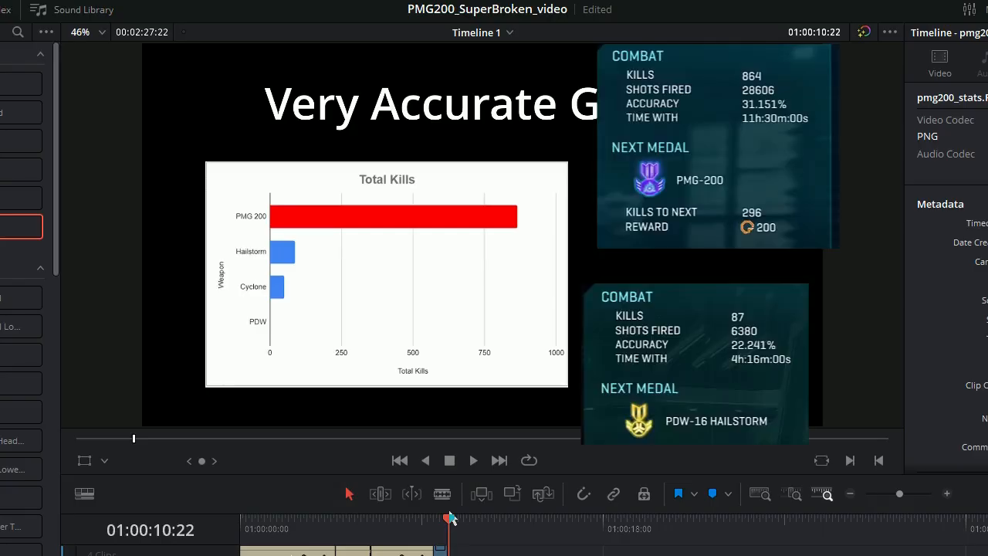
{"action": "left_click_drag", "start_coordinate": [450, 518], "coordinate": [456, 518]}
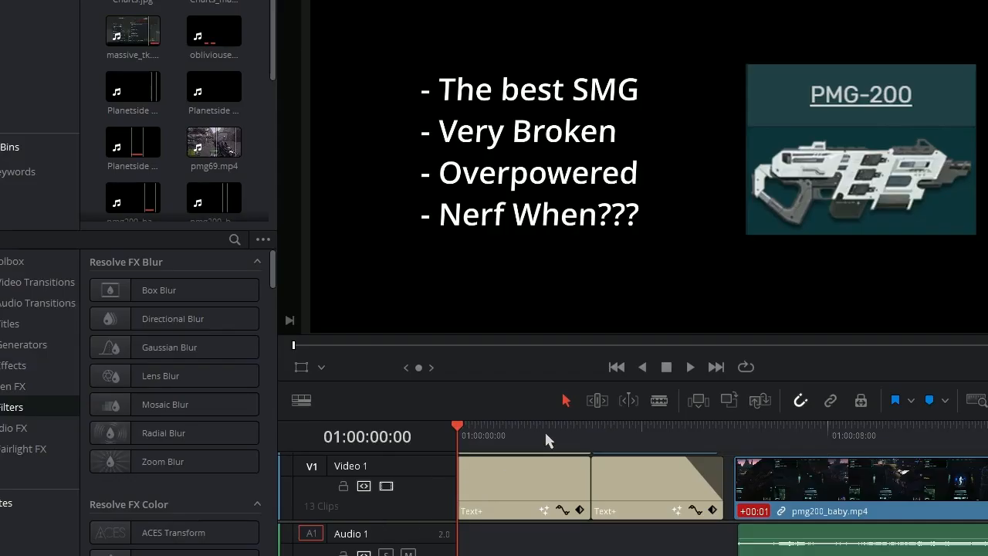
{"action": "left_click_drag", "start_coordinate": [546, 434], "coordinate": [660, 429]}
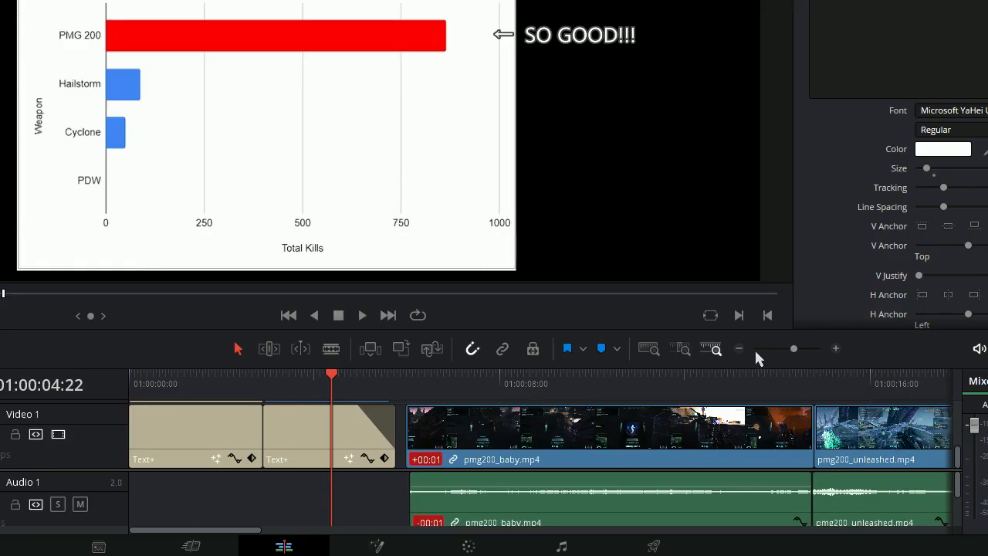
{"action": "left_click", "coordinate": [740, 348]}
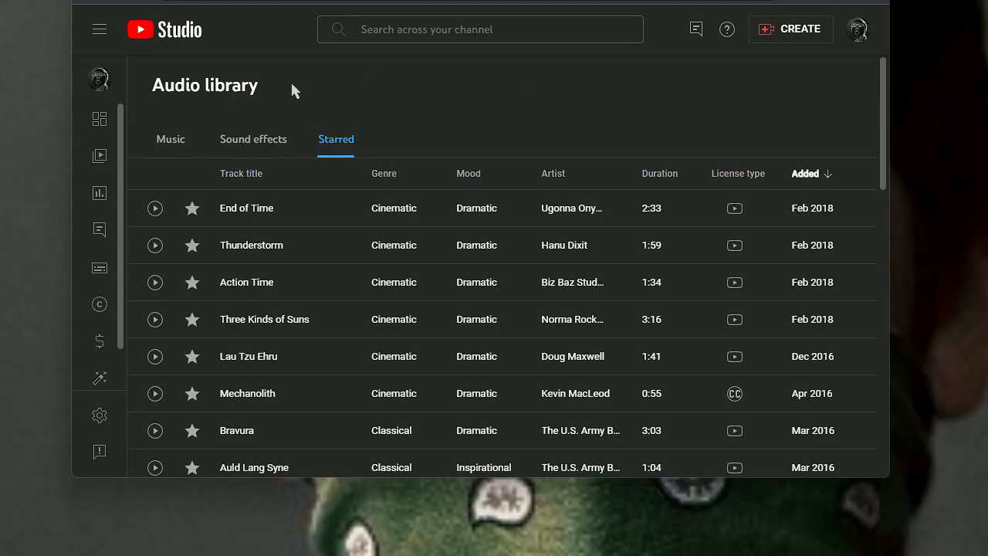
- Download the track Black Highway by JR Tundra from the YouTube Studio audio library
{"action": "scroll", "coordinate": [347, 99], "scroll_direction": "down", "scroll_amount": 10}
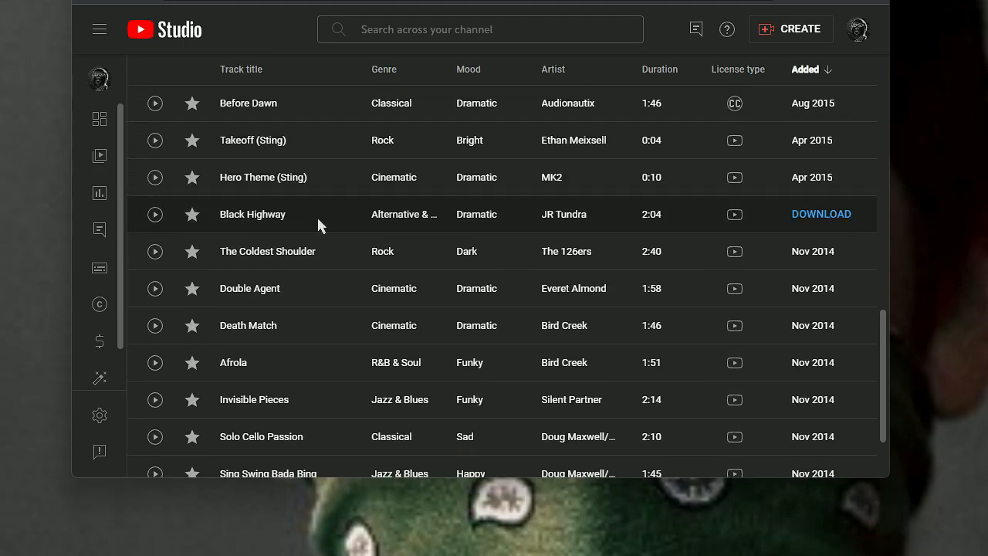
{"action": "left_click", "coordinate": [797, 218]}
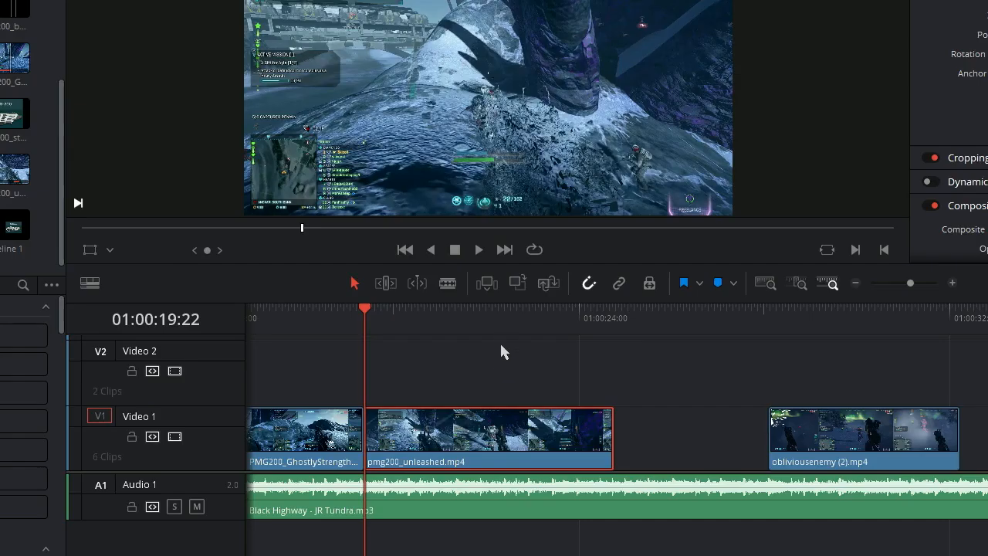
- Trim the end of pmg200_unleashed.mp4 to the music beat at 01:00:23:28, and move obliviousenemy (2).mp4 directly against it
{"action": "left_click", "coordinate": [504, 323]}
{"action": "key", "text": "space"}
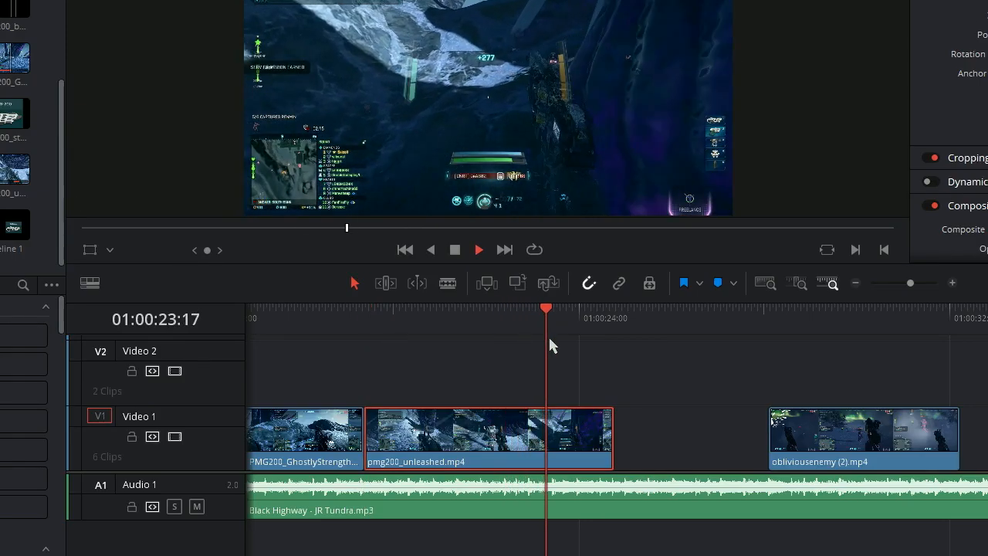
{"action": "left_click", "coordinate": [545, 315]}
{"action": "key", "text": "space"}
{"action": "left_click_drag", "start_coordinate": [615, 425], "coordinate": [554, 426]}
{"action": "left_click_drag", "start_coordinate": [836, 438], "coordinate": [621, 437]}
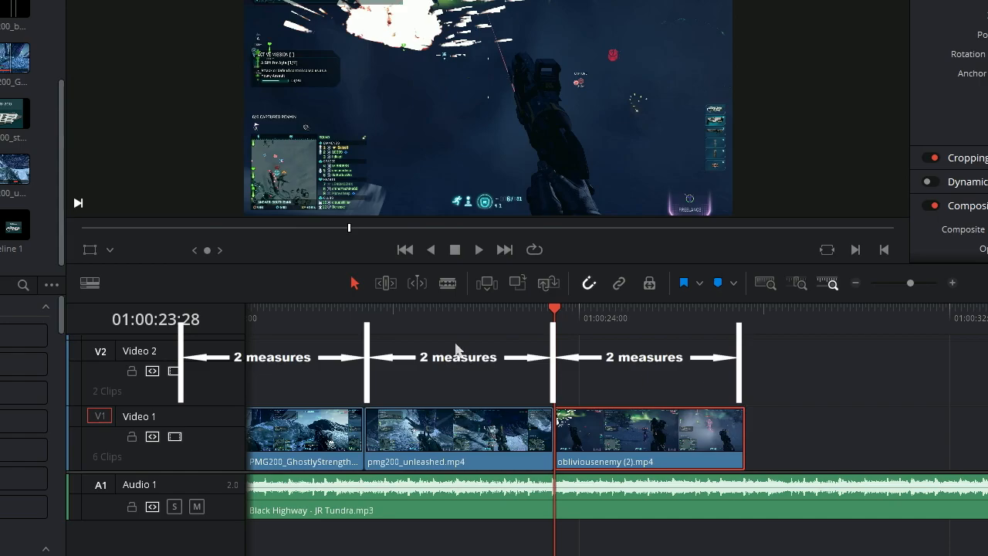
{"action": "left_click", "coordinate": [330, 312]}
{"action": "key", "text": "space"}
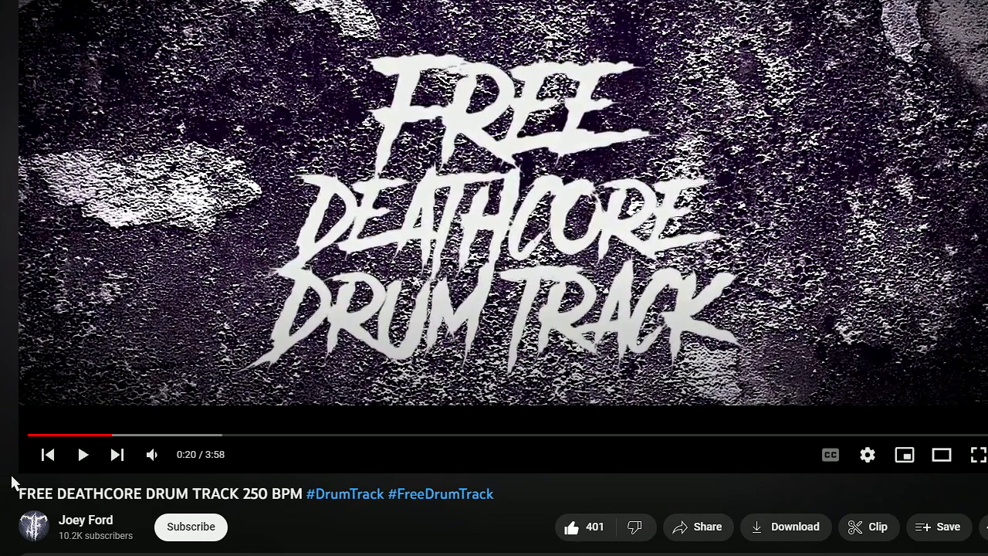
- Play the YouTube video FREE DEATHCORE DRUM TRACK 250 BPM
{"action": "left_click", "coordinate": [75, 463]}
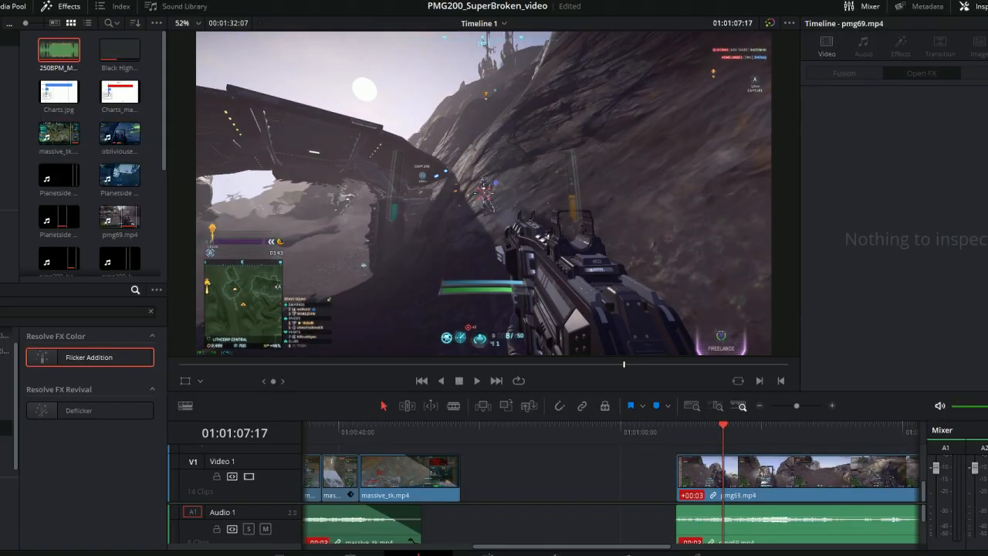
- Apply the Flicker Addition effect to pmg69.mp4 in the timeline and raise its Speed to the maximum
{"action": "left_click_drag", "start_coordinate": [98, 364], "coordinate": [731, 500]}
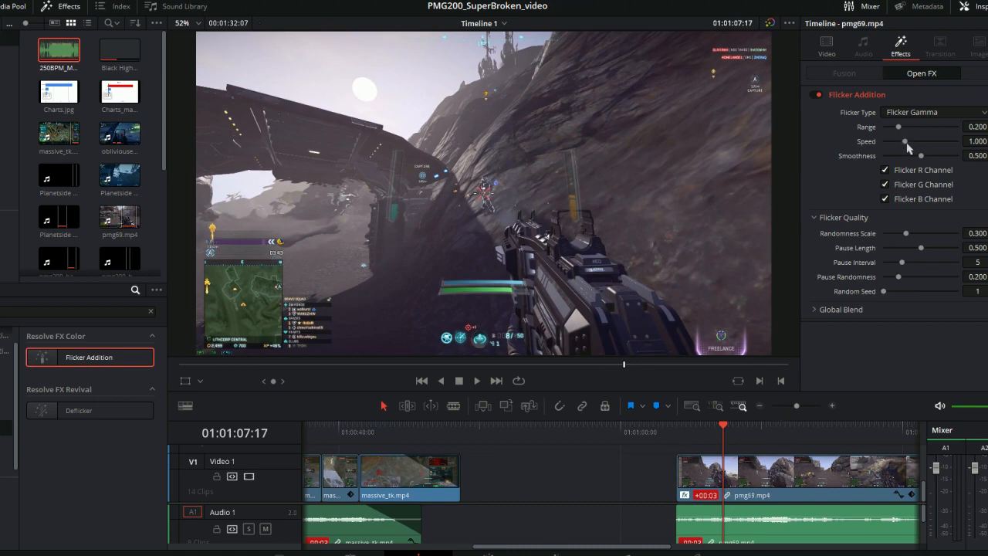
{"action": "left_click_drag", "start_coordinate": [906, 143], "coordinate": [987, 132]}
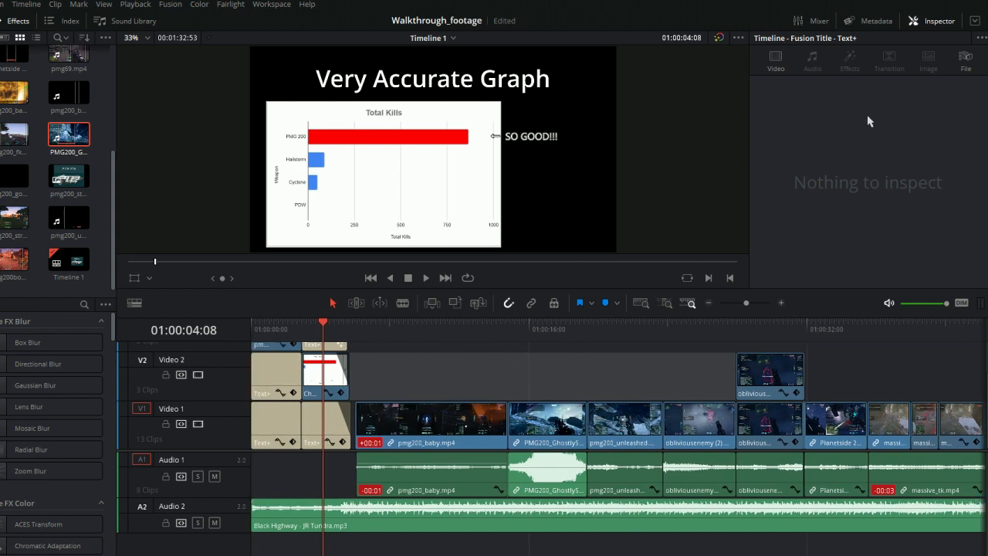
- Show the audio mixer and play the timeline across PMG200_GhostlyStrength.avi to check its loudness
{"action": "left_click", "coordinate": [809, 21]}
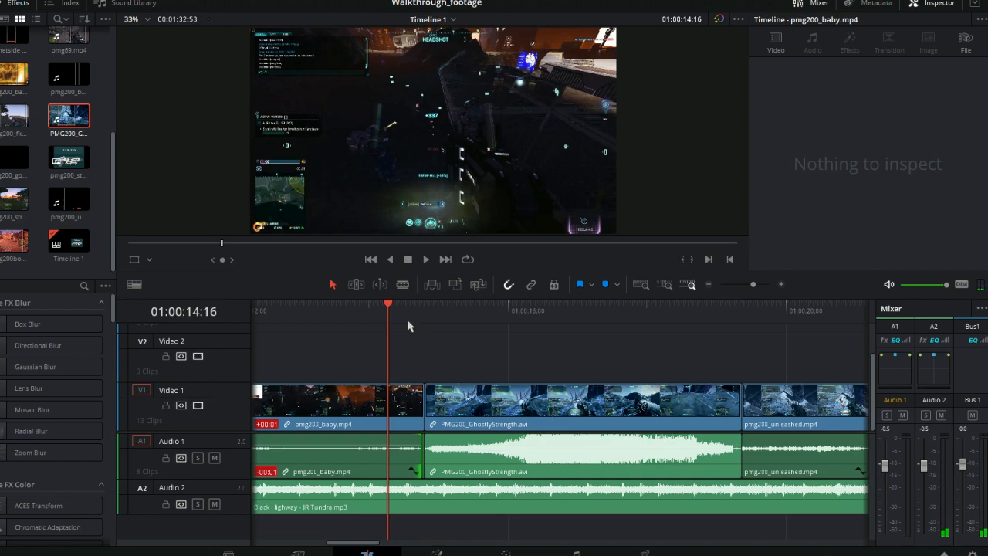
{"action": "key", "text": "space"}
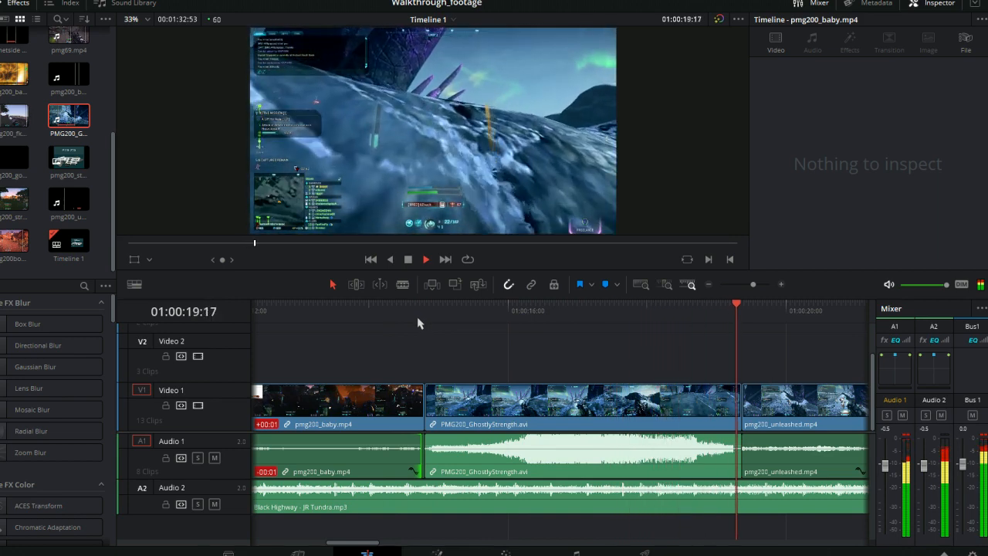
{"action": "key", "text": "space"}
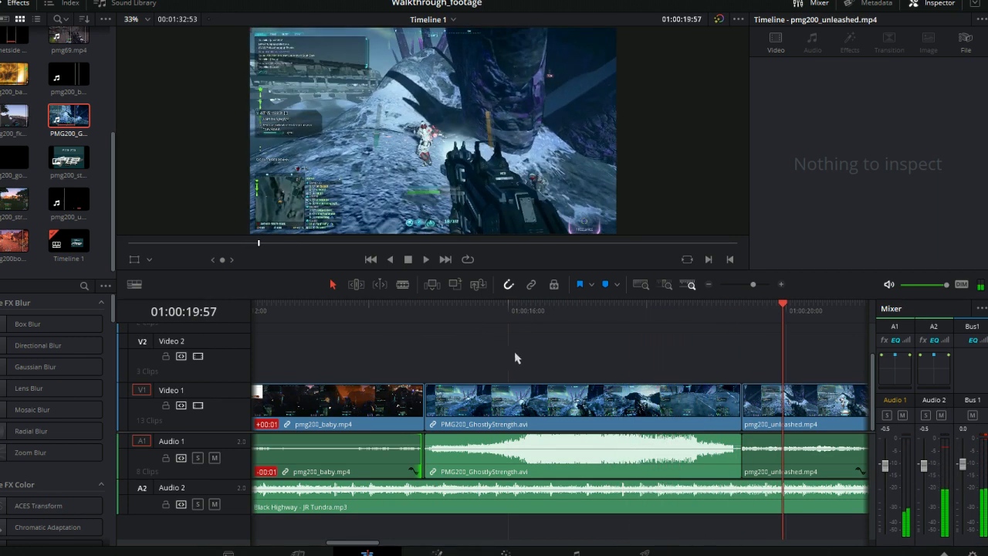
- Lower the audio volume of the PMG200_GhostlyStrength.avi clip on the Audio 1 track
{"action": "left_click", "coordinate": [673, 457]}
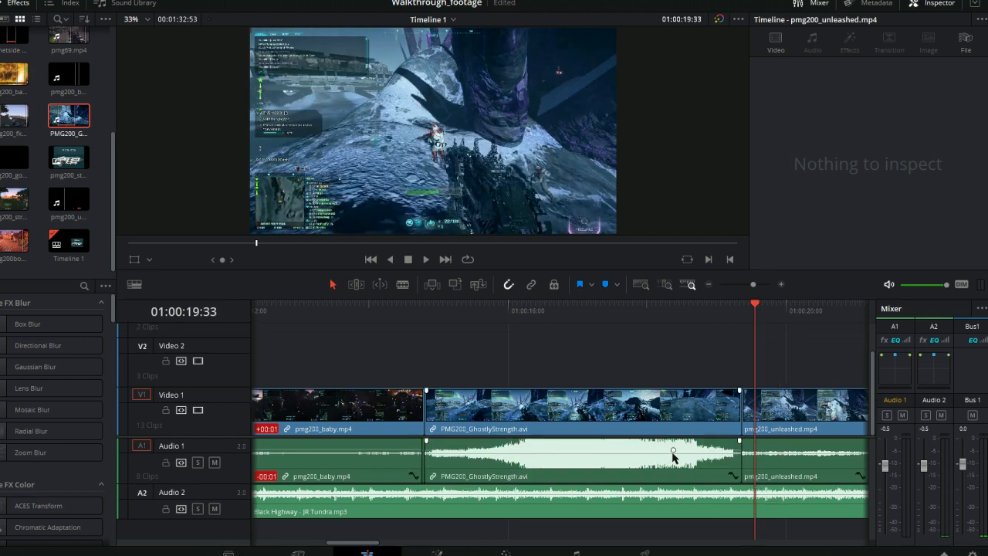
{"action": "left_click_drag", "start_coordinate": [672, 450], "coordinate": [671, 457]}
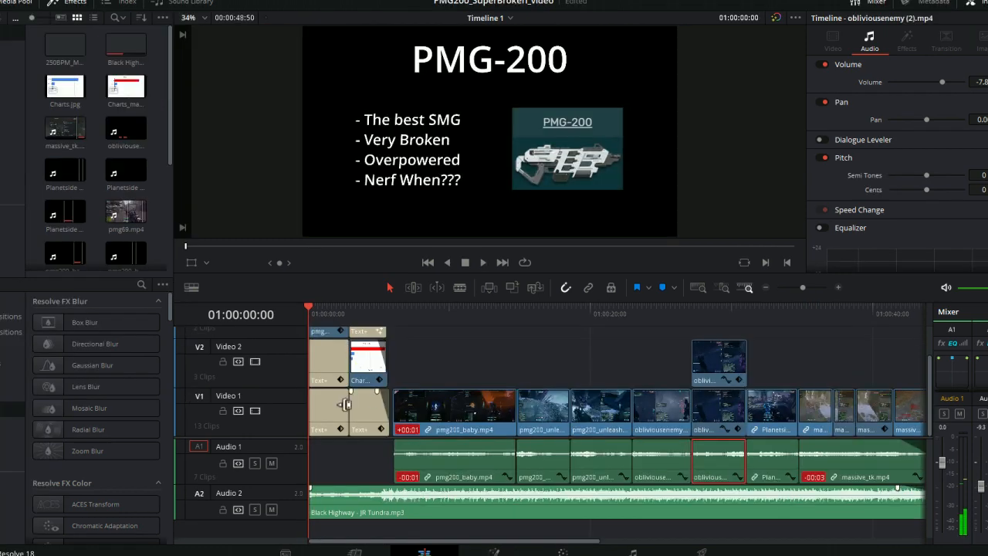
{"action": "left_click_drag", "start_coordinate": [453, 546], "coordinate": [631, 543]}
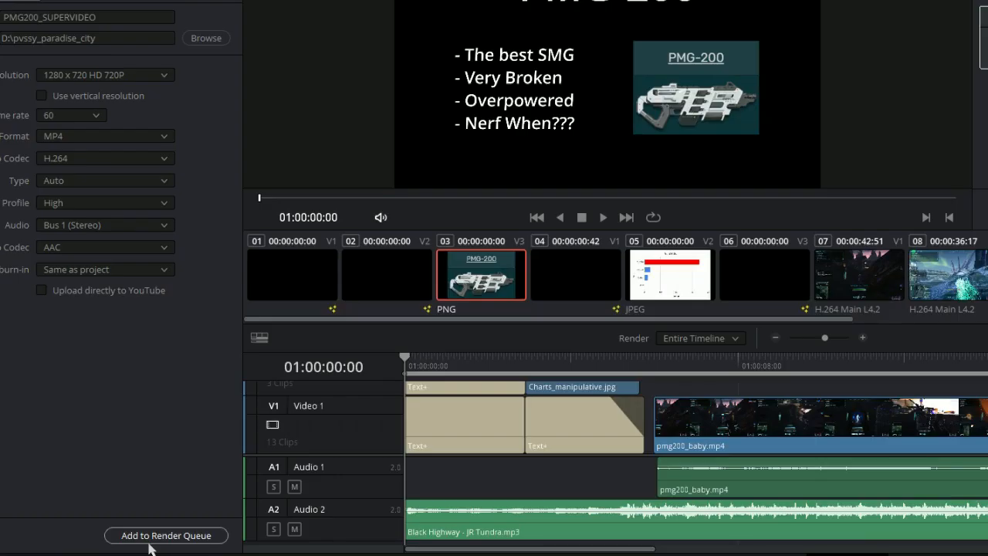
{"action": "left_click", "coordinate": [148, 541]}
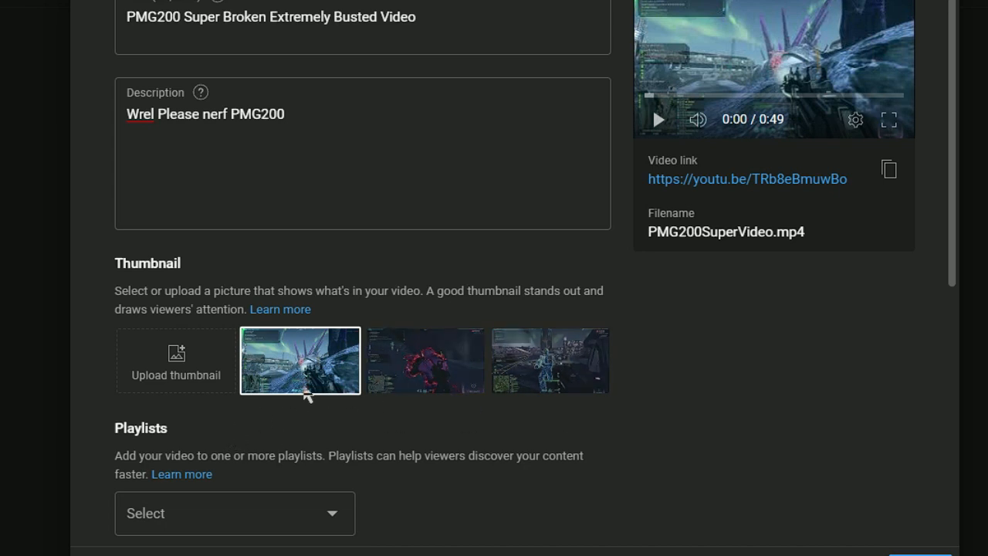
- Try the third and second auto-generated frames as the thumbnail of the uploaded video in YouTube Studio
{"action": "left_click", "coordinate": [402, 380]}
{"action": "left_click", "coordinate": [538, 377]}
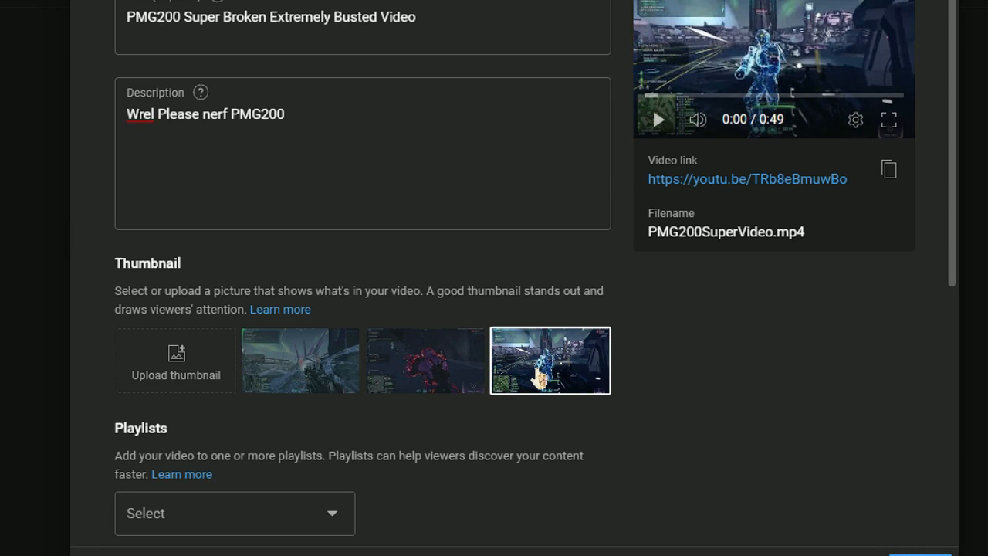
{"action": "left_click", "coordinate": [448, 378]}
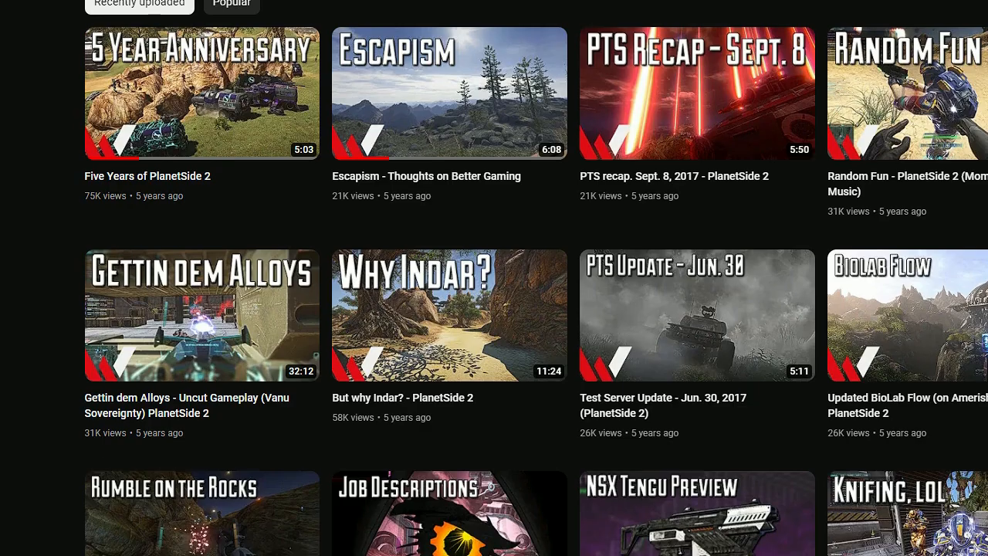
- Examine the titled thumbnails in the PlanetSide 2 channel's video list on YouTube
{"action": "scroll", "coordinate": [537, 278], "scroll_direction": "down", "scroll_amount": 3}
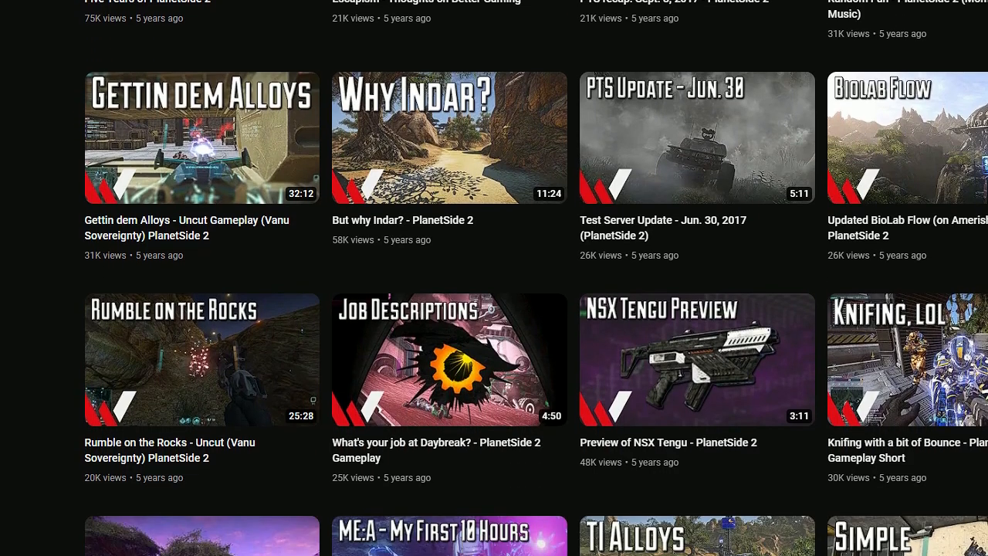
{"action": "scroll", "coordinate": [537, 278], "scroll_direction": "down", "scroll_amount": 7}
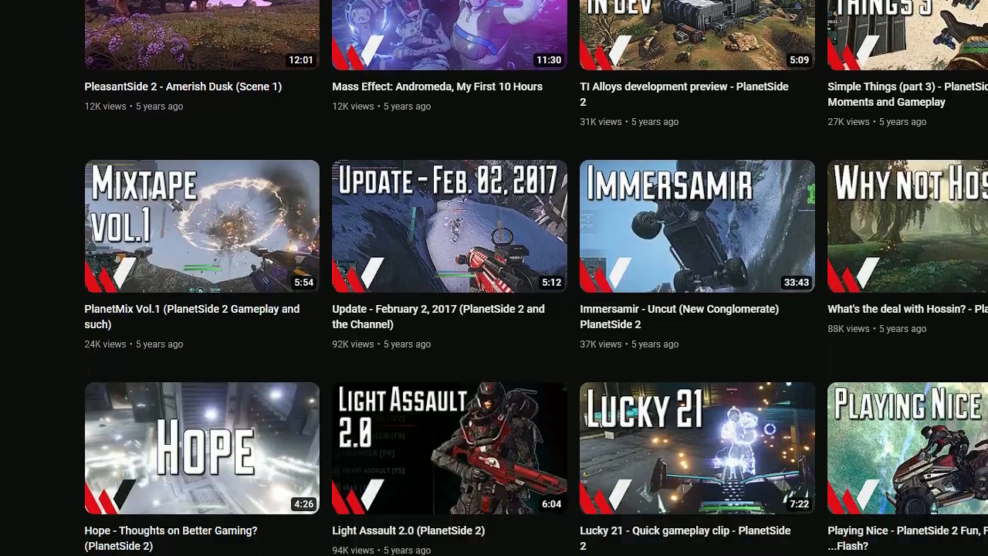
{"action": "scroll", "coordinate": [536, 278], "scroll_direction": "down", "scroll_amount": 3}
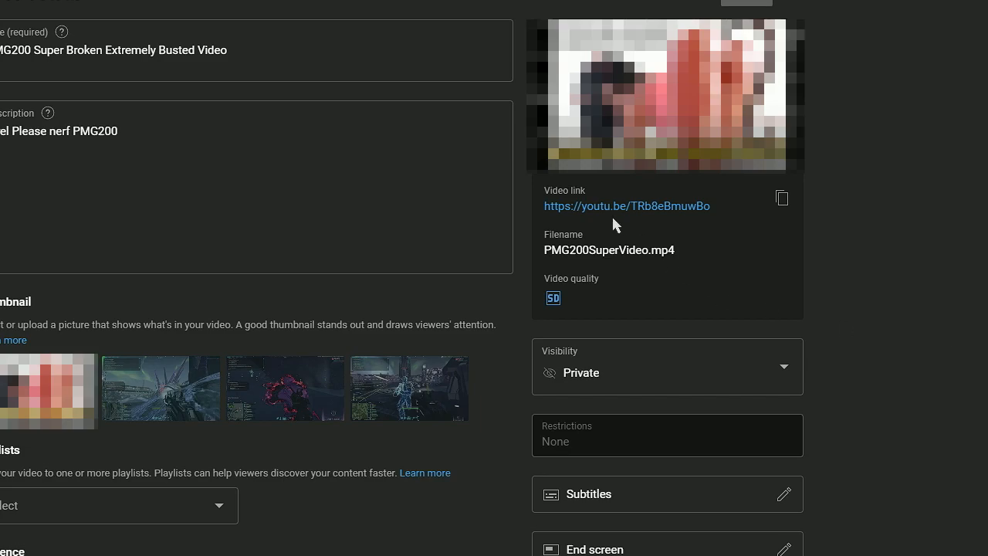
- Open the uploaded PMG200SuperVideo.mp4 through its video link in YouTube Studio
{"action": "left_click", "coordinate": [615, 207]}
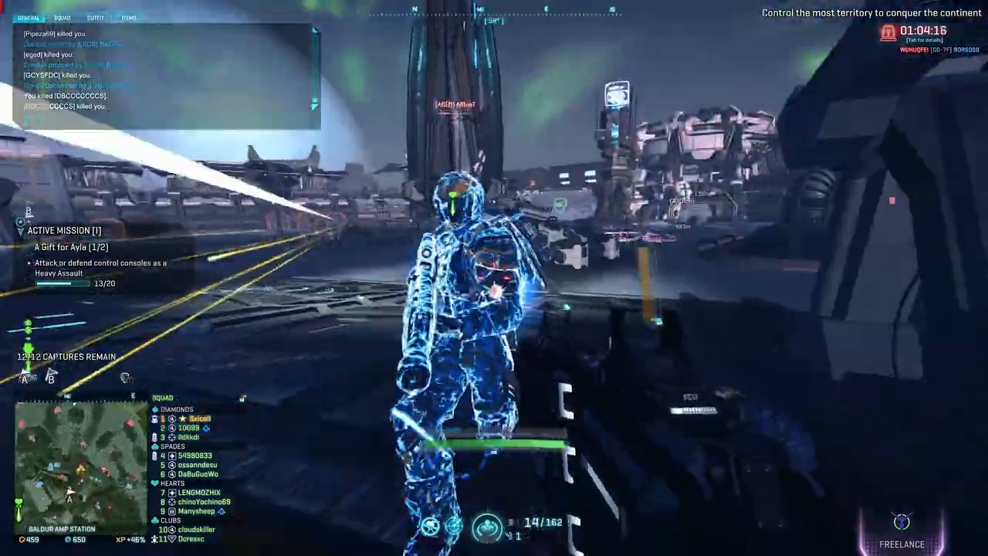
{"action": "left_click", "coordinate": [494, 278]}
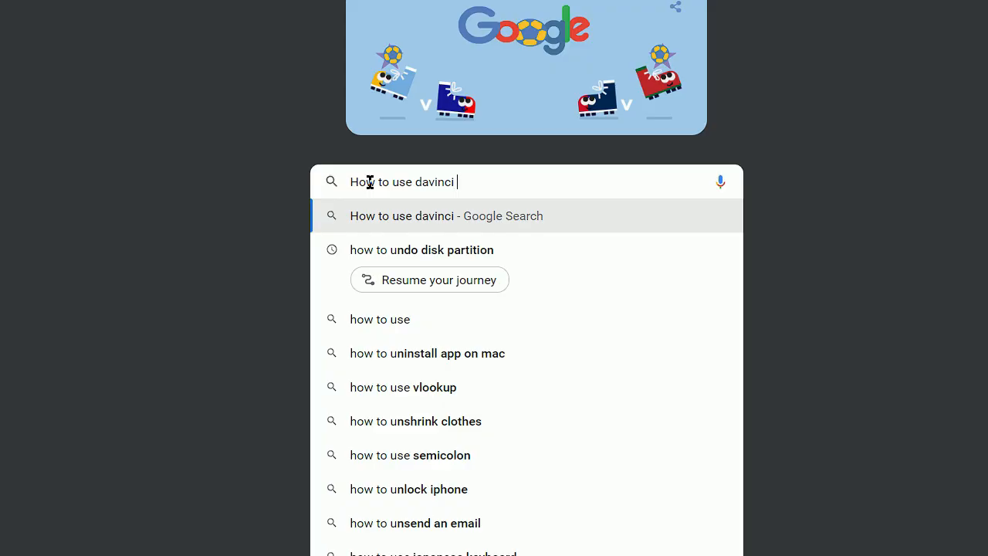
- Search Google for "How to use davinci resolve 18" and look through the tutorial results
{"action": "type", "text": "res"}
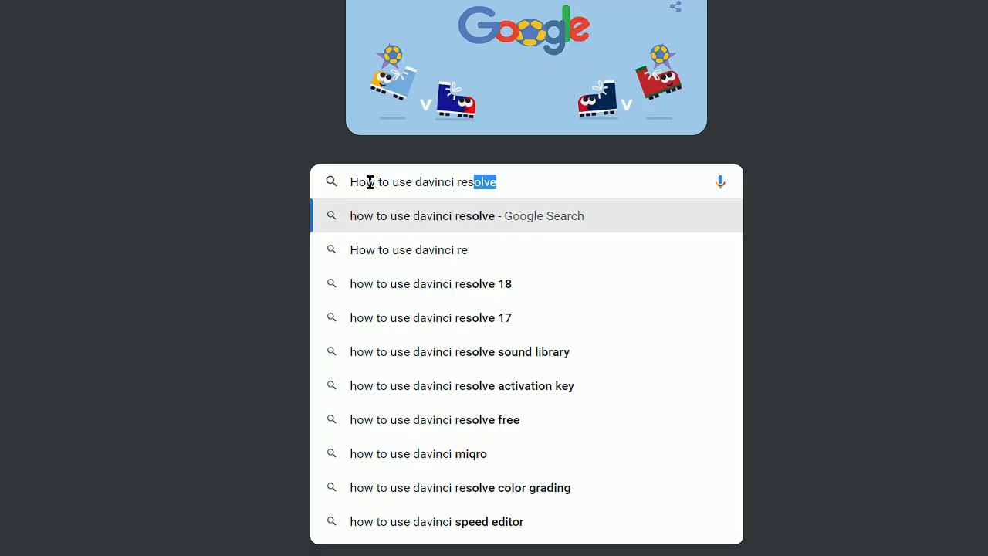
{"action": "type", "text": "olve 18"}
{"action": "key", "text": "Return"}
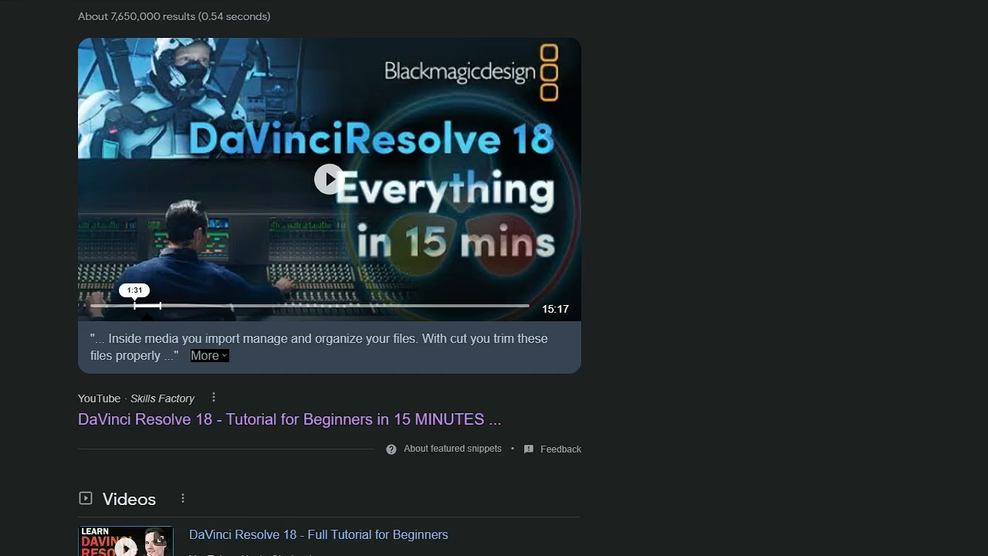
{"action": "scroll", "coordinate": [329, 277], "scroll_direction": "down", "scroll_amount": 5}
{"action": "scroll", "coordinate": [329, 278], "scroll_direction": "down", "scroll_amount": 1}
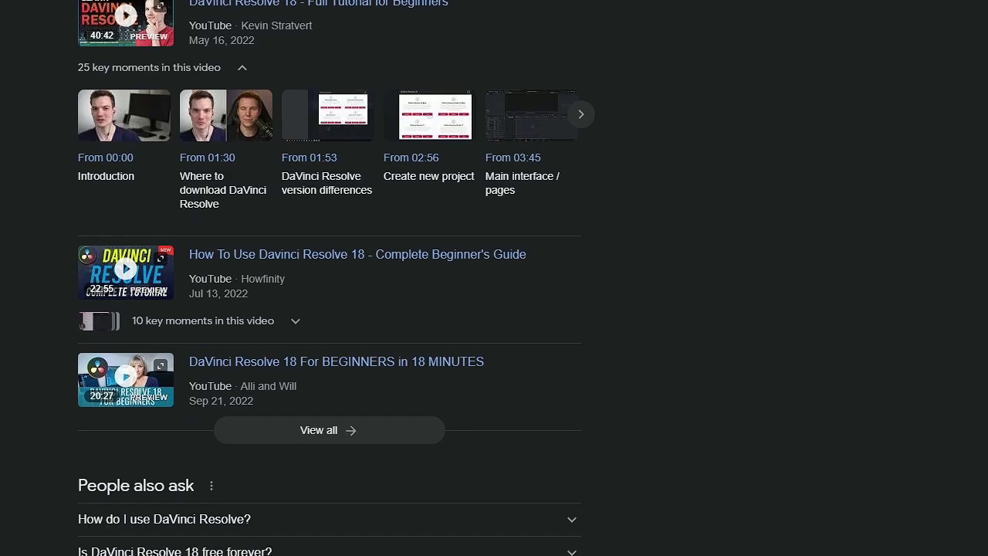